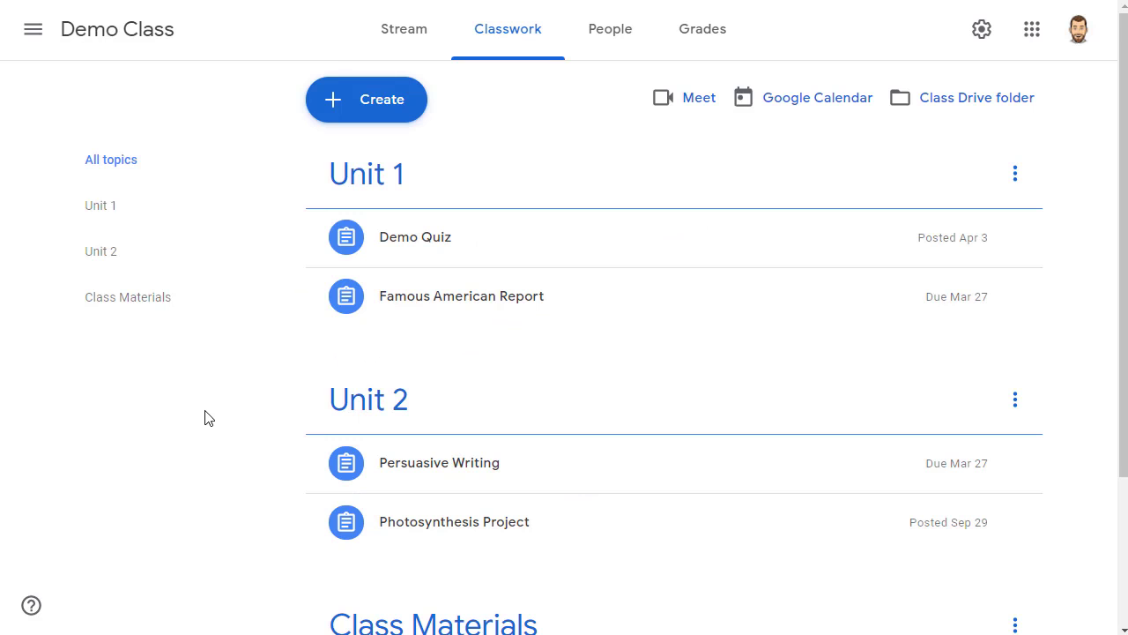
# Start a new assignment from the Create menu on the Classwork page.
pyautogui.click(374, 113)
pyautogui.click(390, 163)
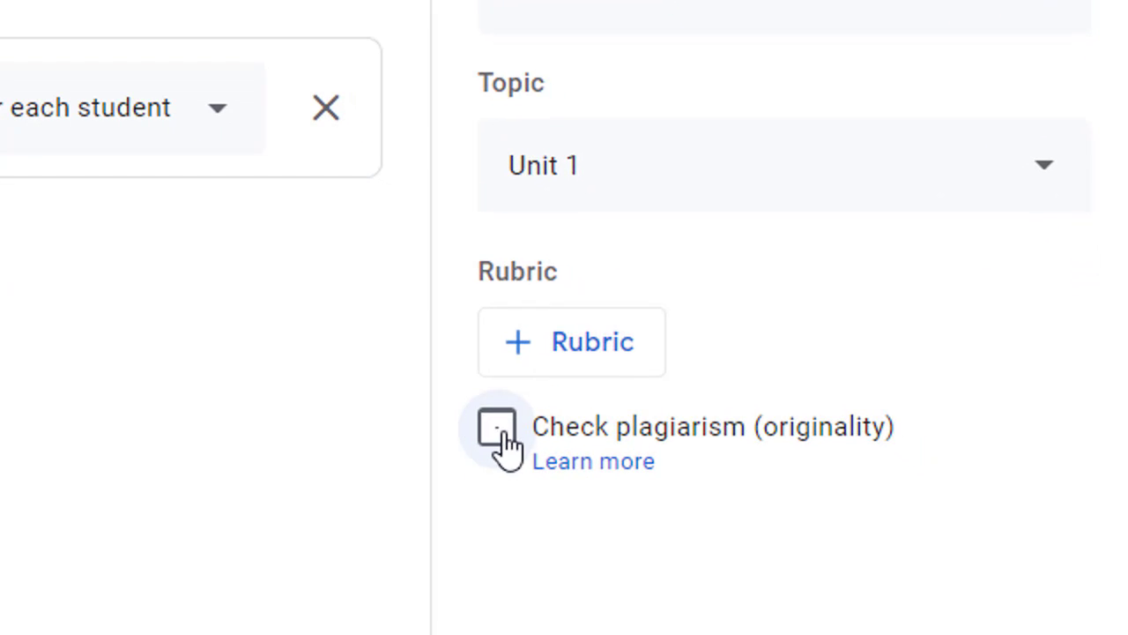
# Enable originality checking, accept using a report slot, and assign Economics Midterm Paper to the class.
pyautogui.click(498, 448)
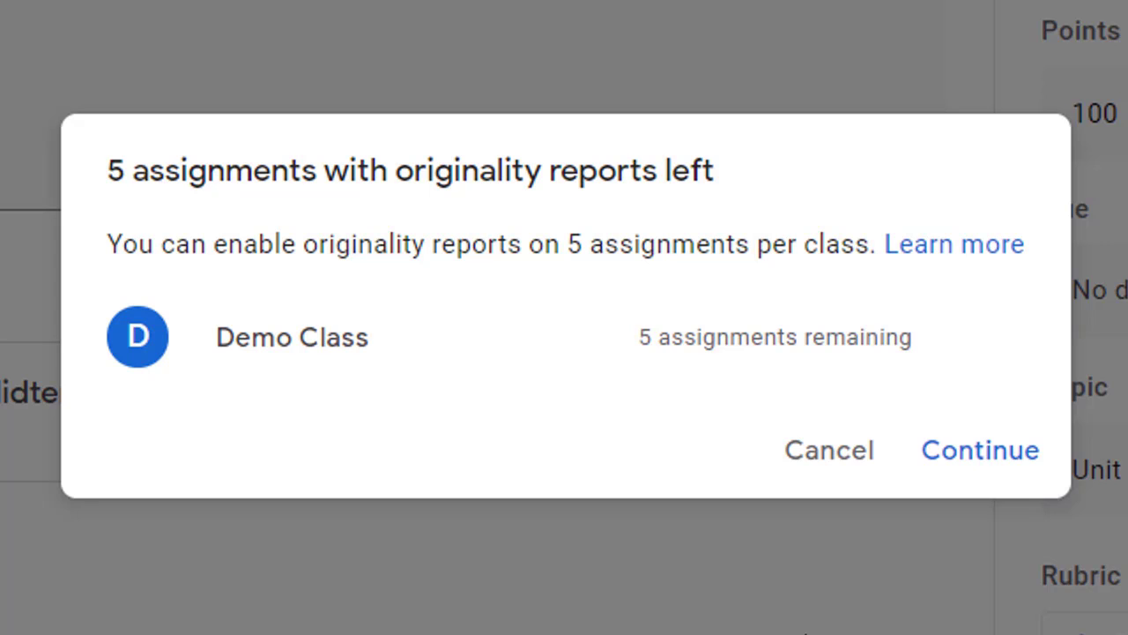
pyautogui.click(994, 453)
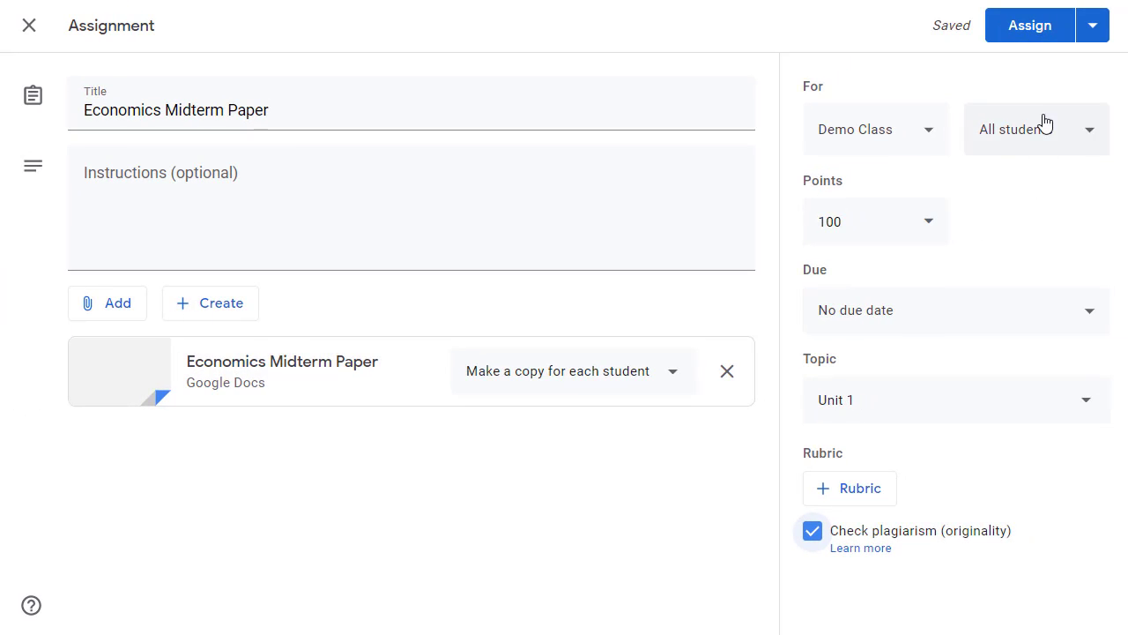
pyautogui.click(1018, 35)
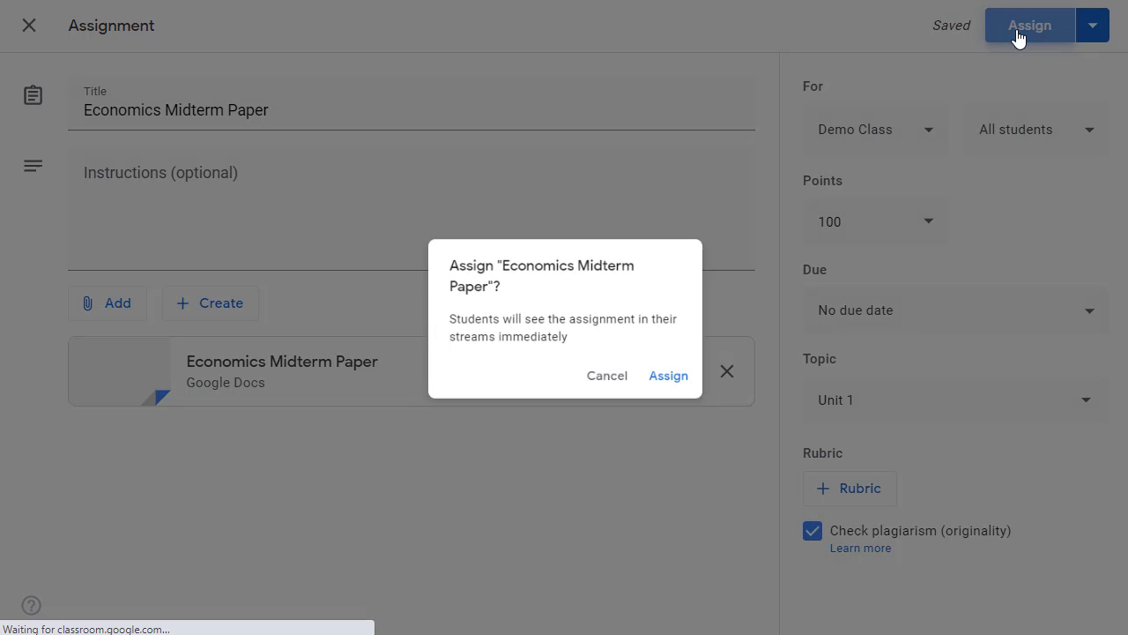
pyautogui.click(678, 381)
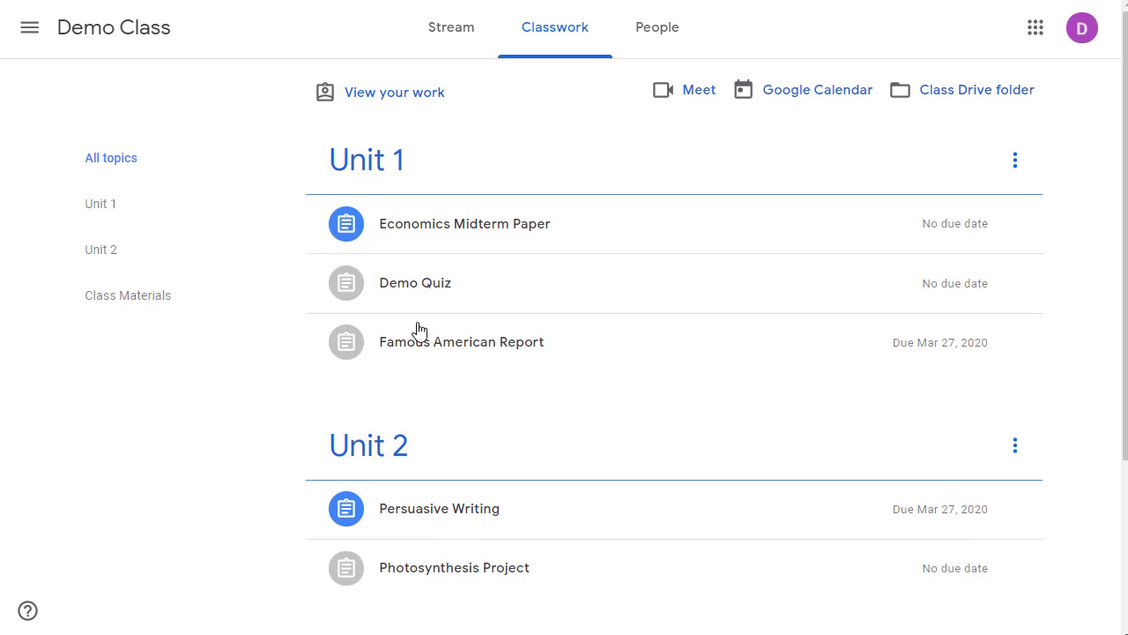
# Open the student's copy of Economics Midterm Paper in Google Docs from its assignment page.
pyautogui.click(597, 226)
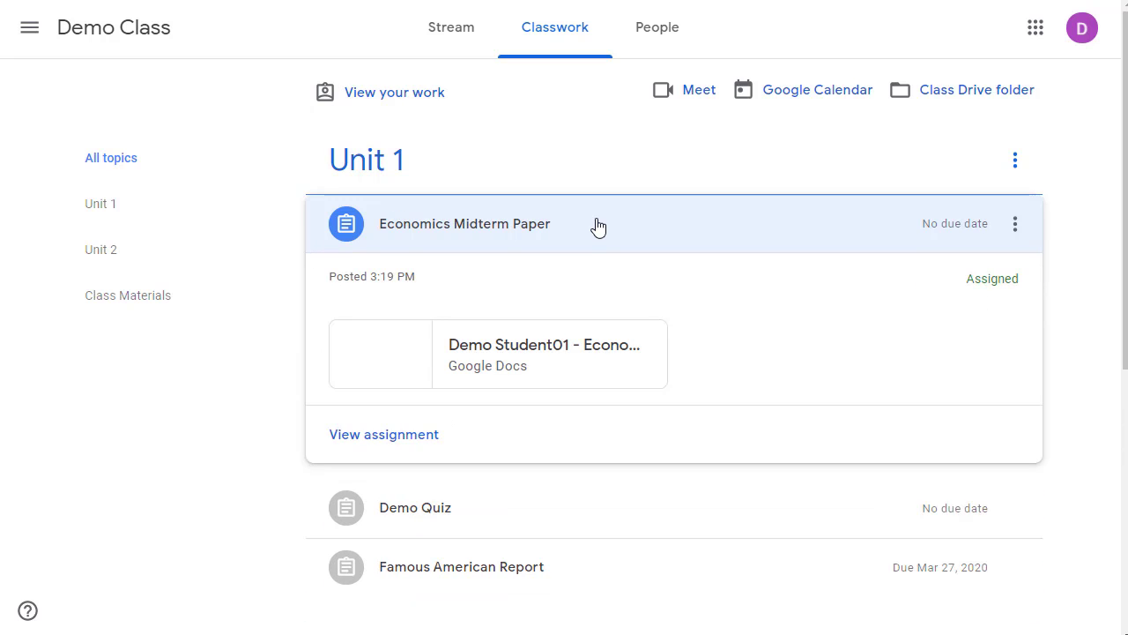
pyautogui.click(415, 436)
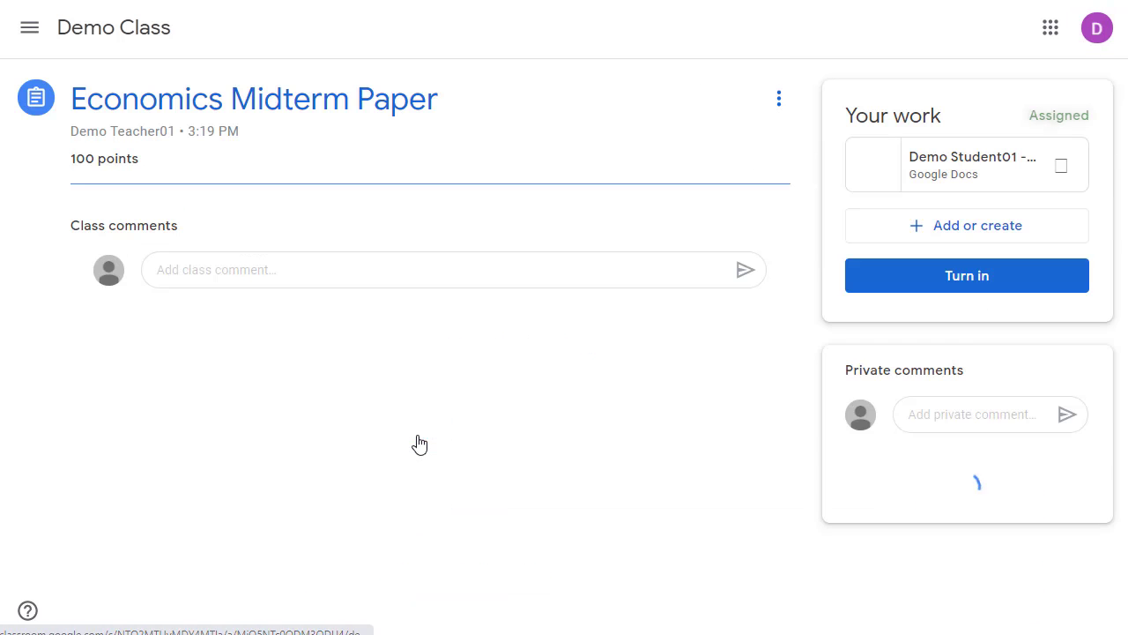
pyautogui.click(955, 167)
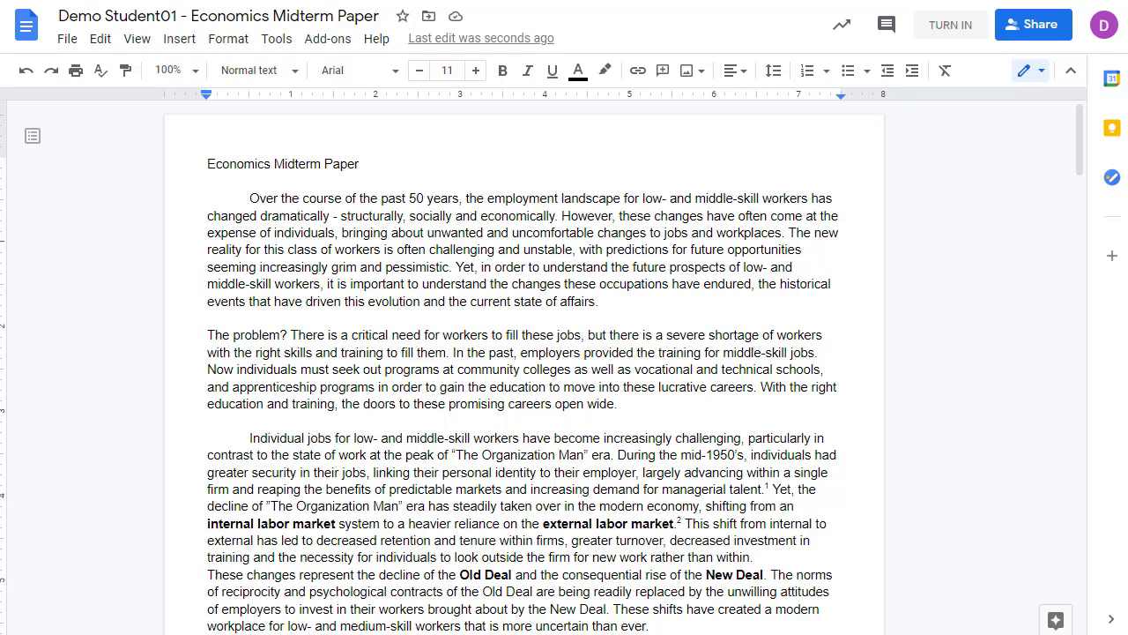
# Close the Google Docs tab with Ctrl+W to get back to the assignment page.
pyautogui.hotkey('ctrl', 'w')
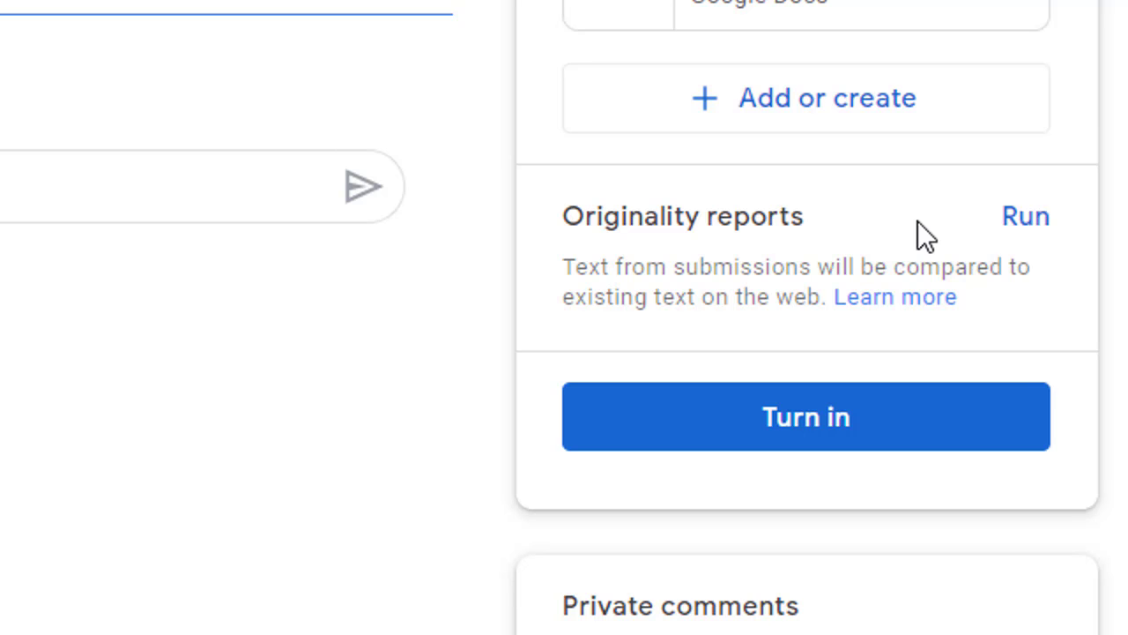
# Run an originality report on the attached paper, using one of the 3 available runs.
pyautogui.click(1028, 231)
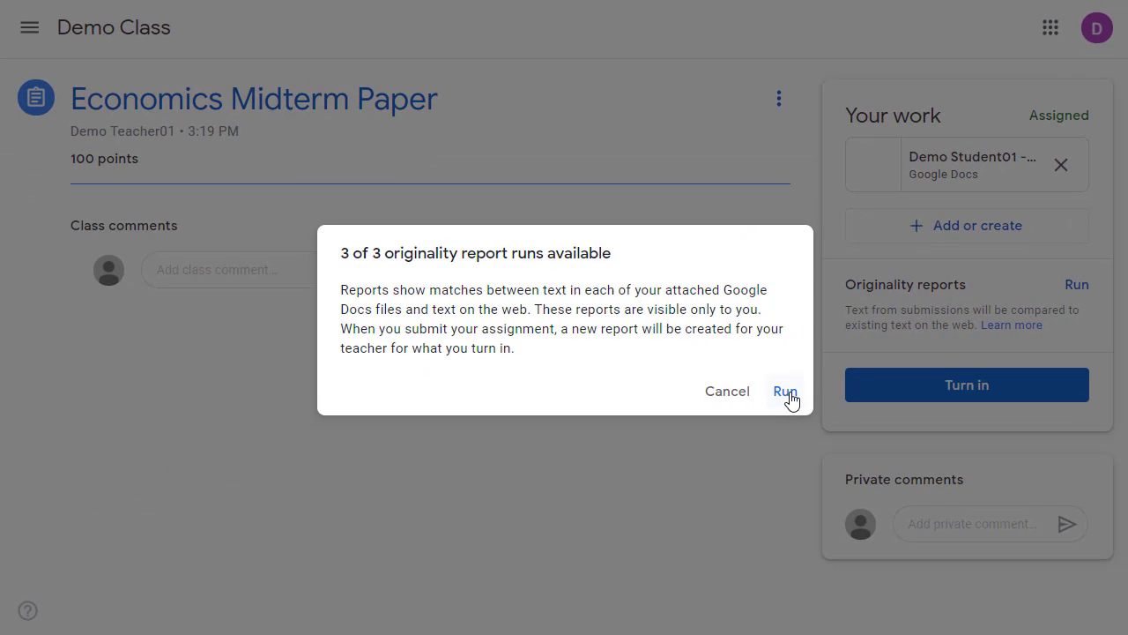
pyautogui.click(787, 393)
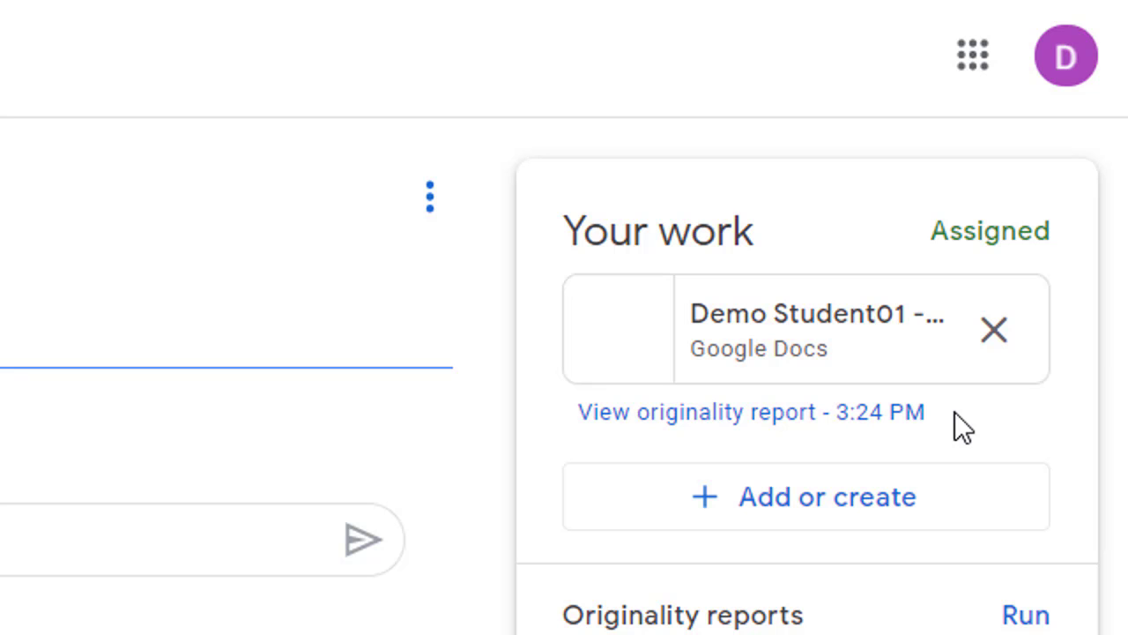
# Open the report, include cited or quoted passages, and switch figures to percentages and back to counts.
pyautogui.click(732, 416)
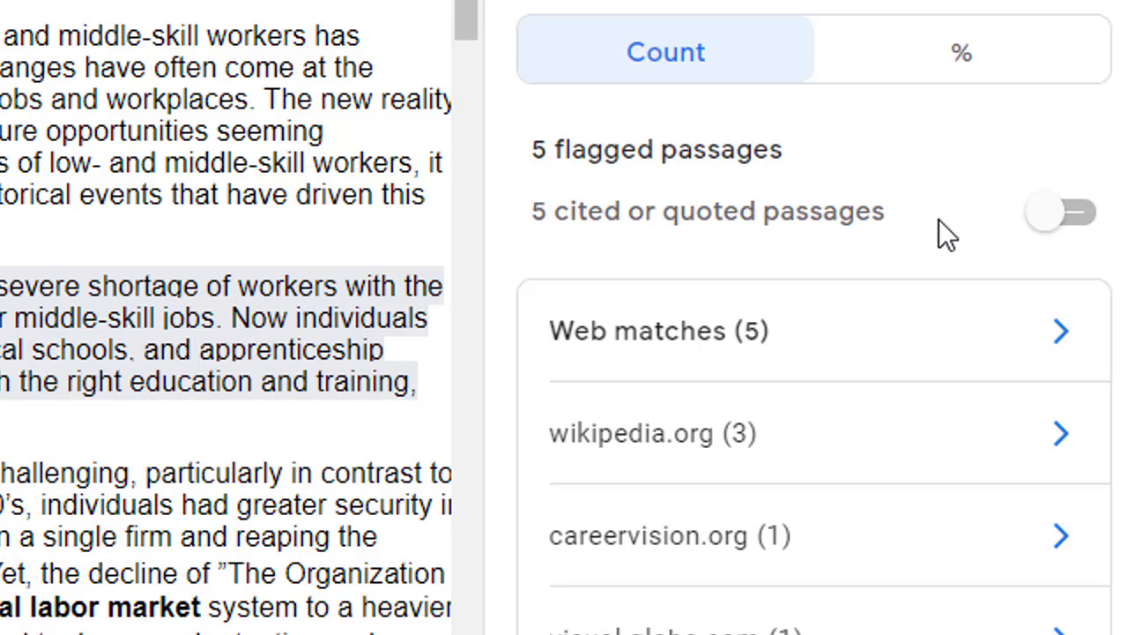
pyautogui.click(1071, 231)
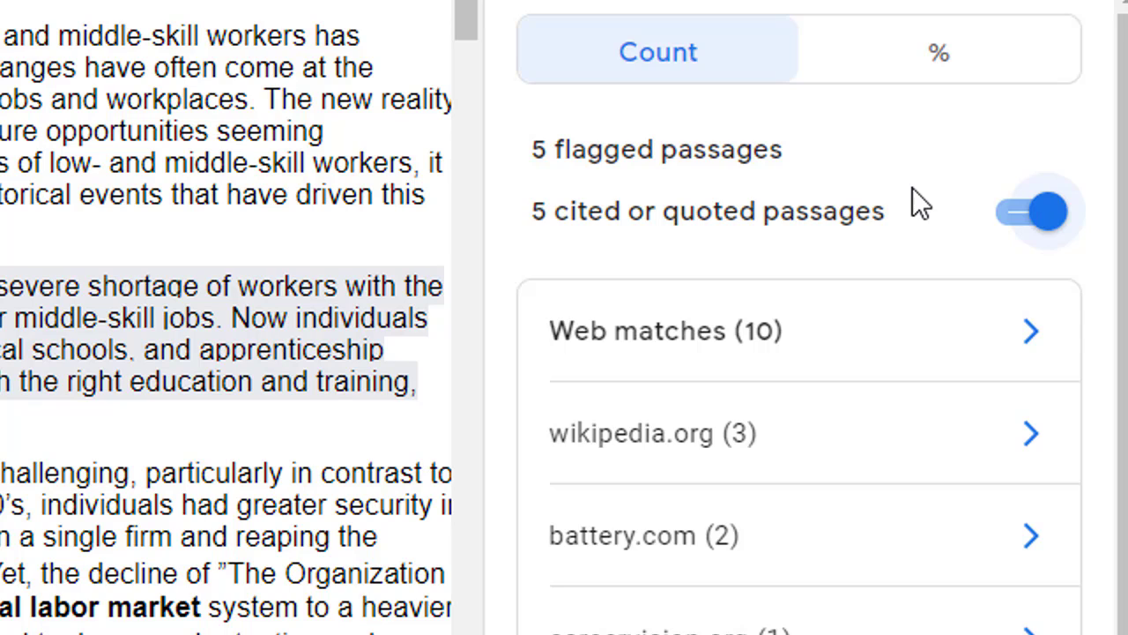
pyautogui.click(969, 71)
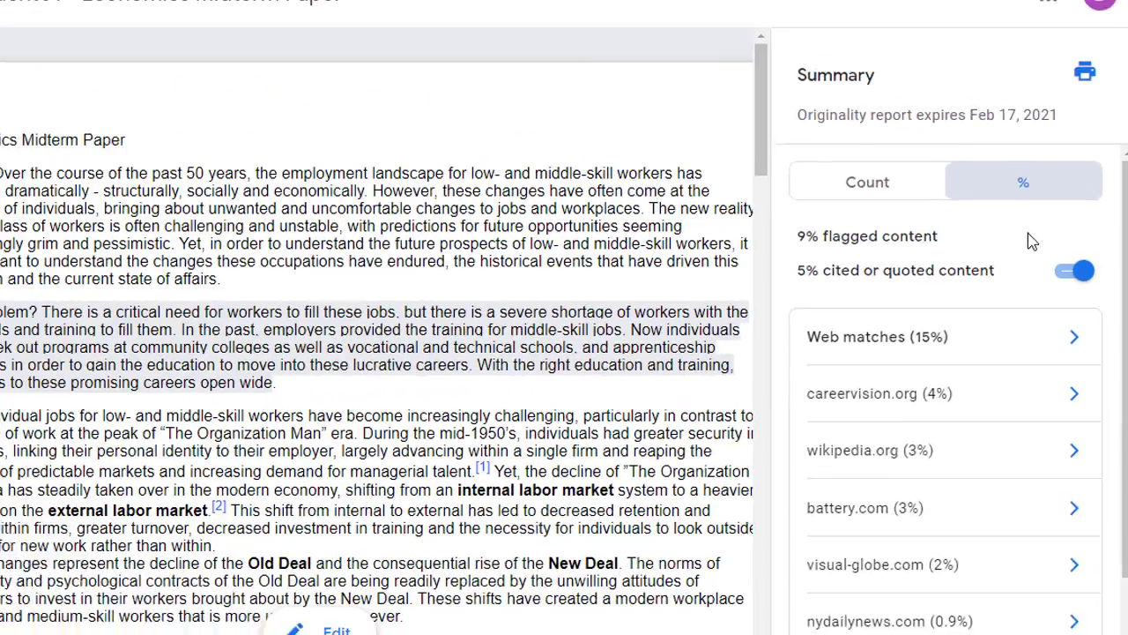
pyautogui.click(657, 52)
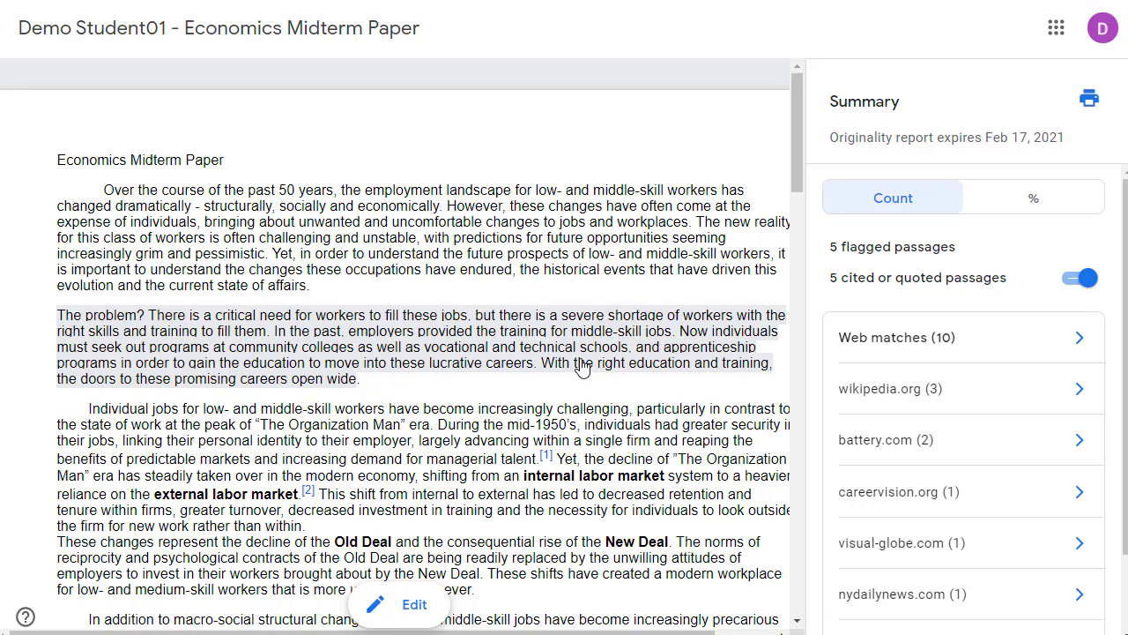
# Review the second paragraph's web matches and visit the careervision.org source article.
pyautogui.click(425, 323)
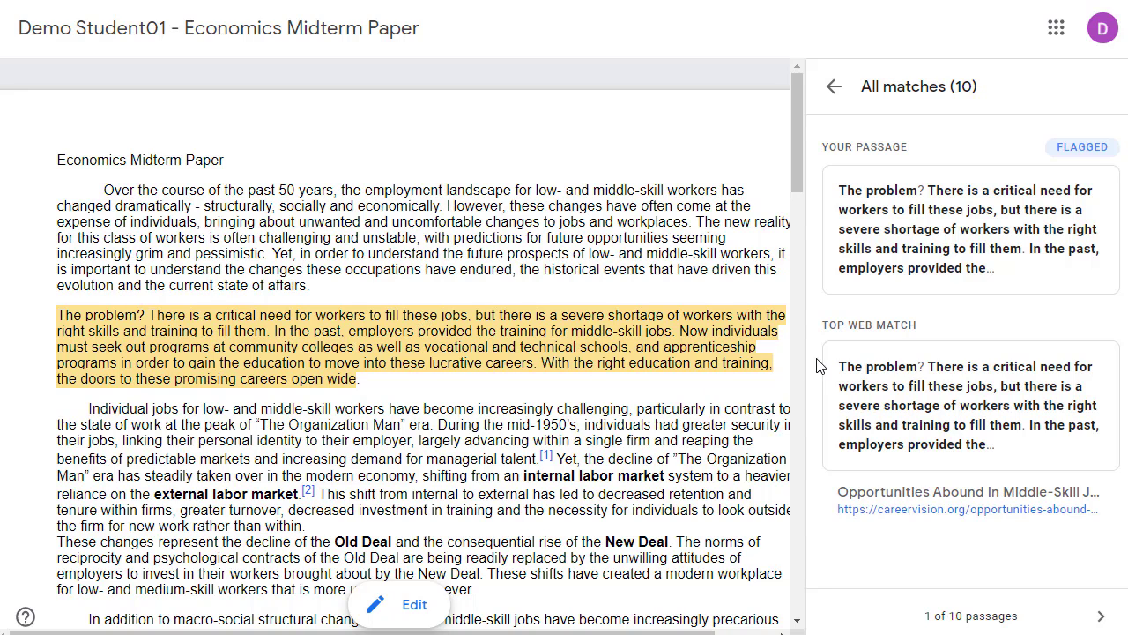
pyautogui.click(944, 511)
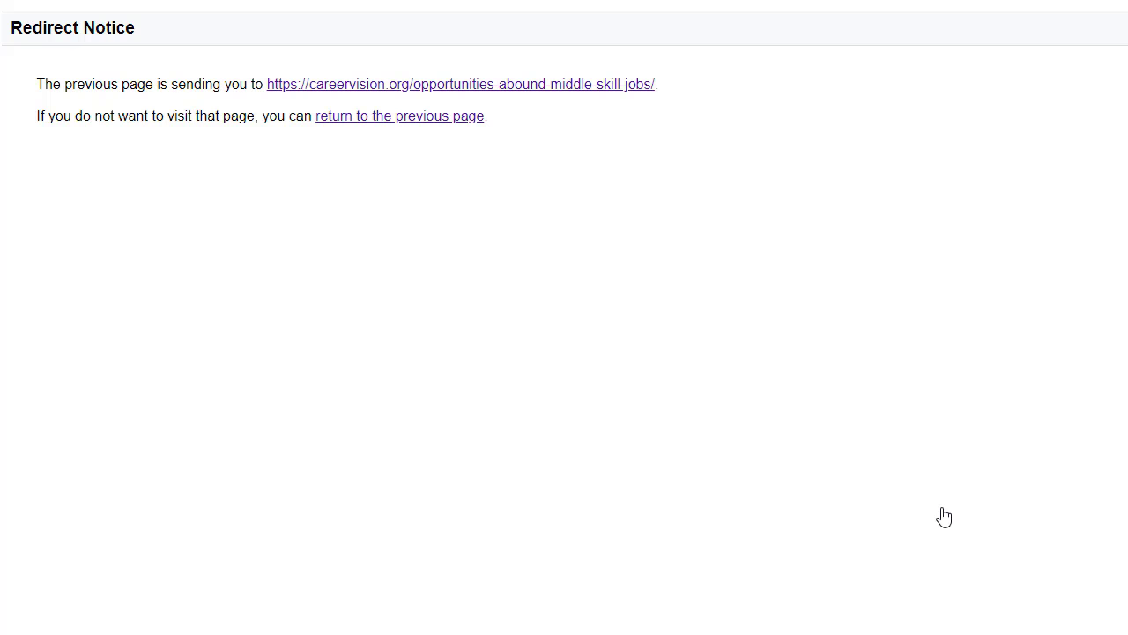
pyautogui.click(566, 85)
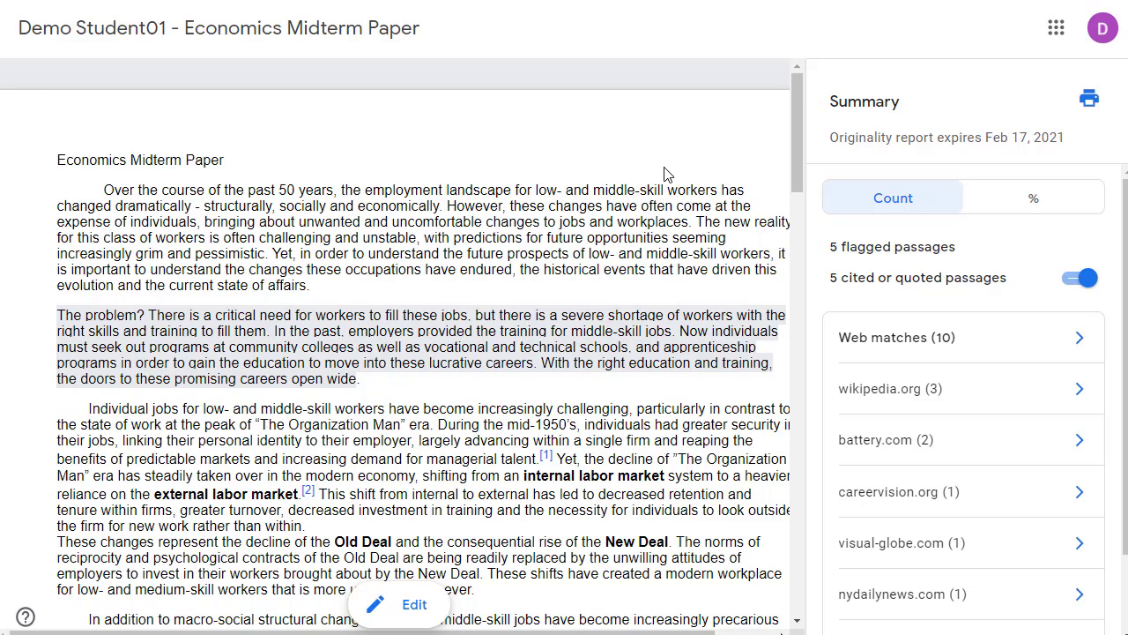
# Show the wikipedia.org matches and step to the third flagged passage, about the Taft-Hartley Act.
pyautogui.click(923, 391)
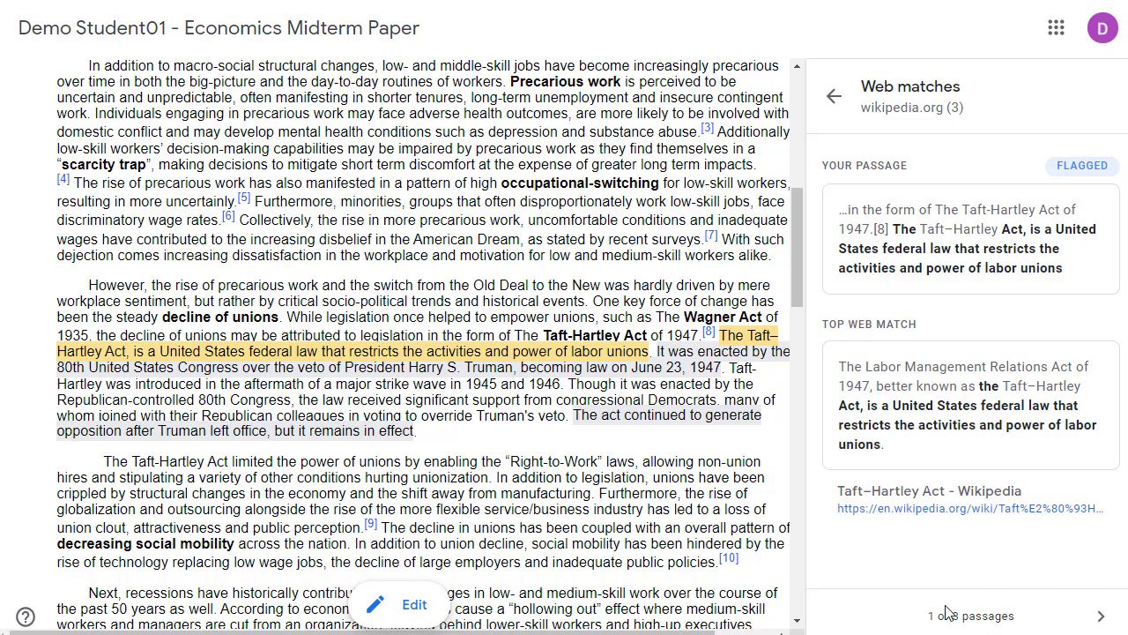
pyautogui.click(1103, 620)
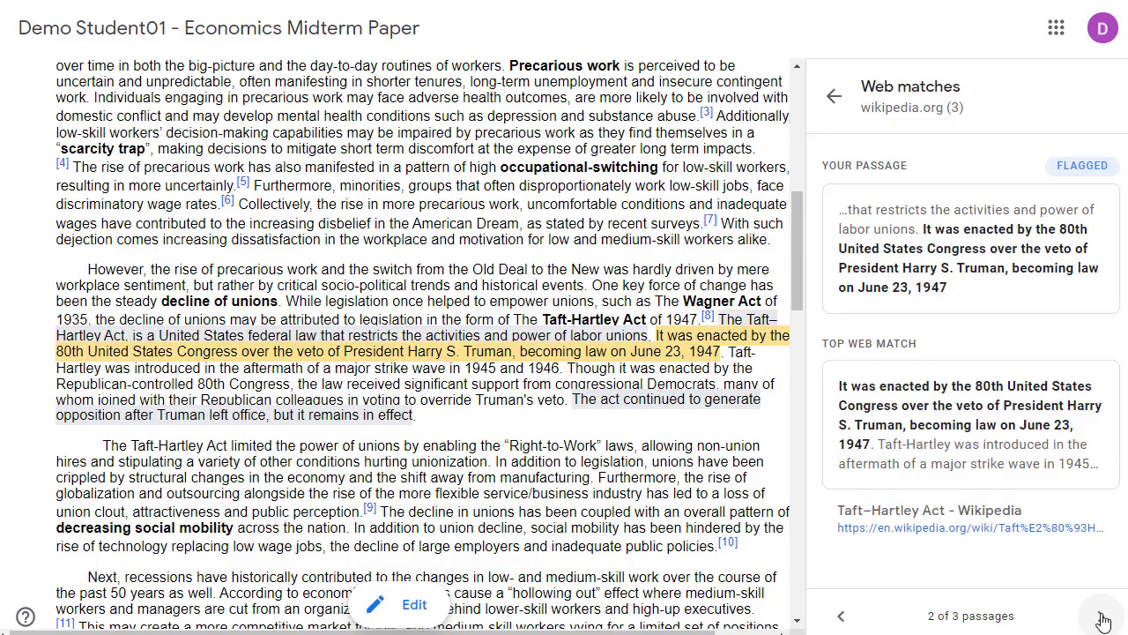
pyautogui.click(1103, 621)
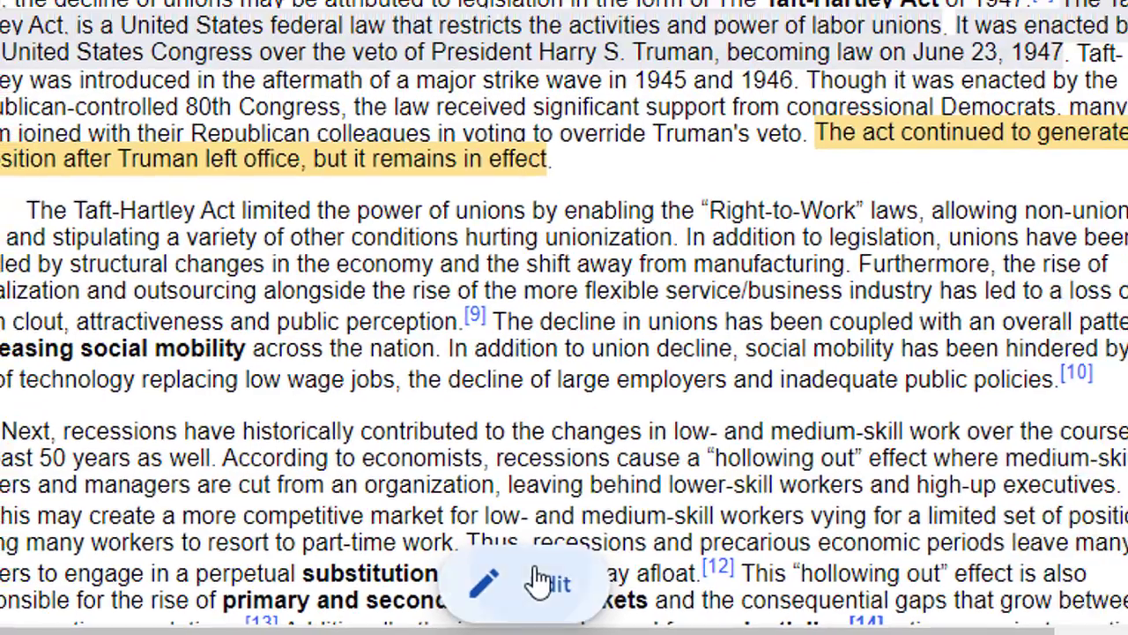
# Open the paper in the document editor, then go back to the originality report summary.
pyautogui.click(539, 582)
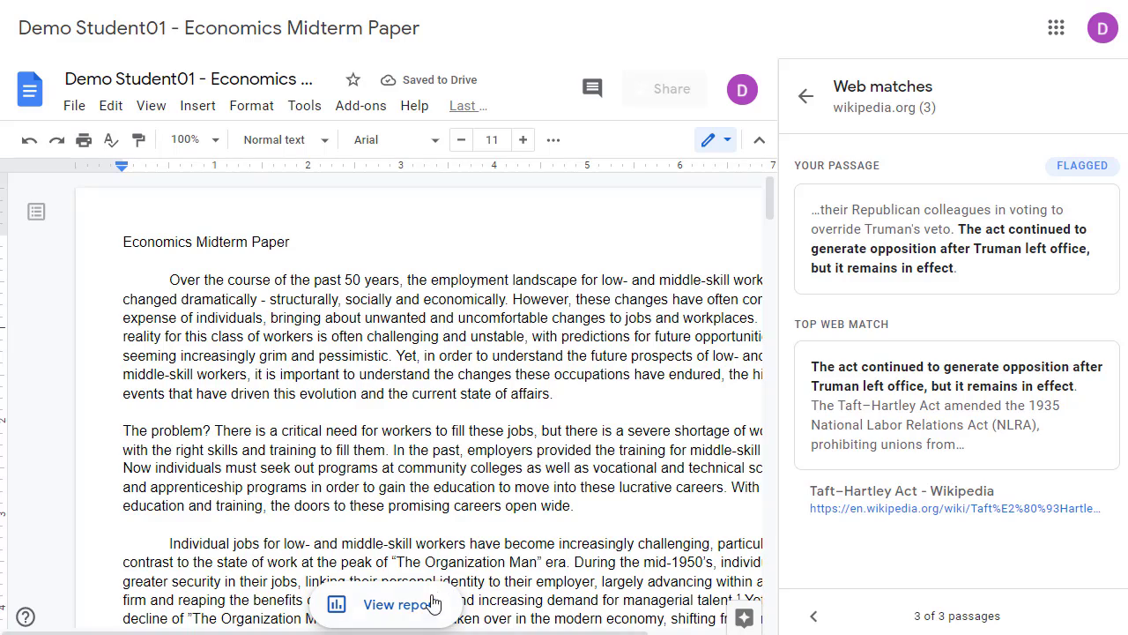
pyautogui.click(401, 605)
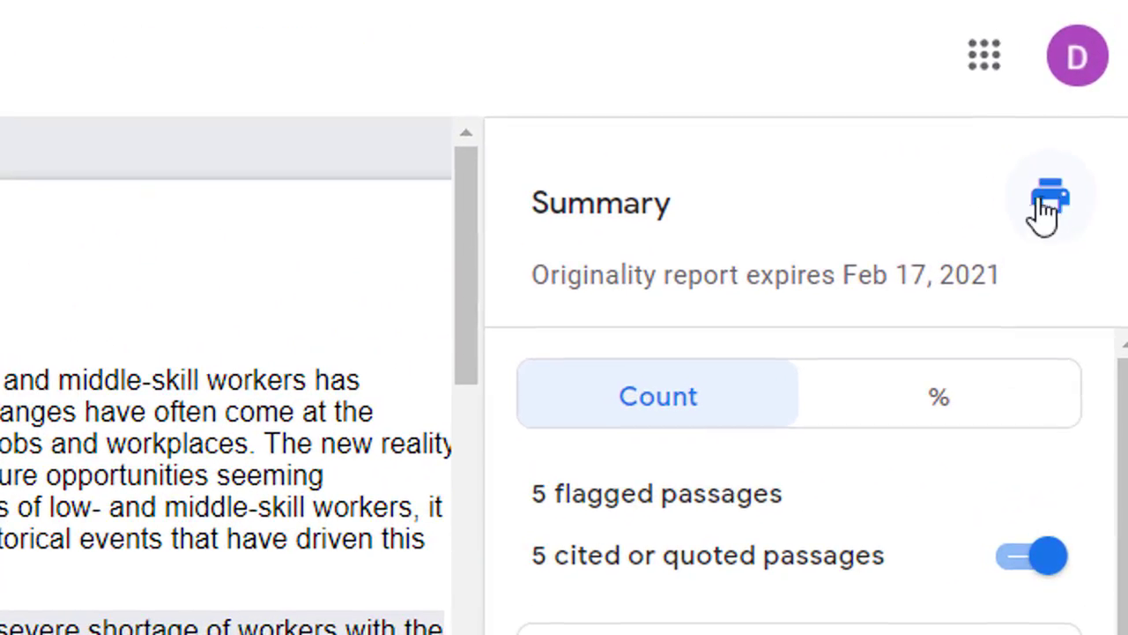
# Print the originality report with the destination set to Save as PDF.
pyautogui.click(1056, 205)
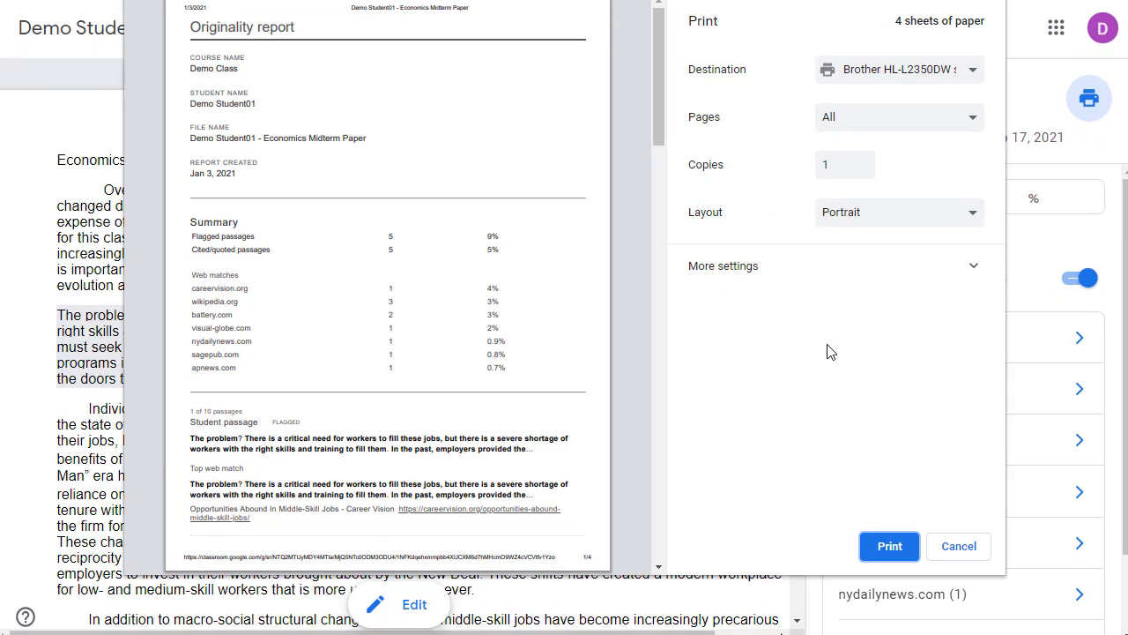
pyautogui.click(901, 76)
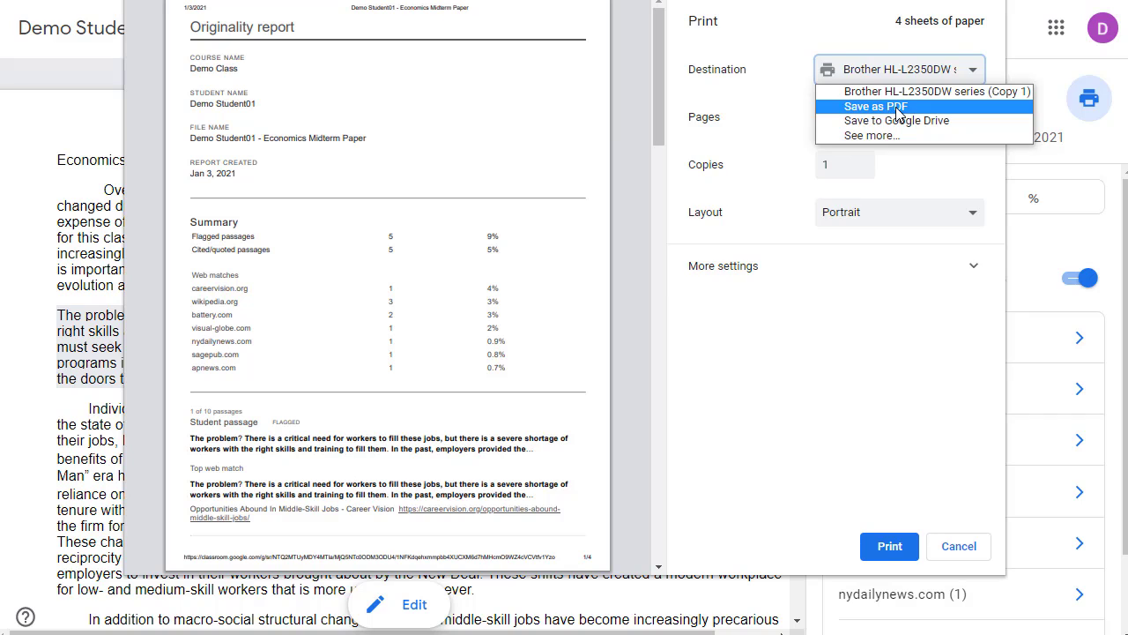
pyautogui.click(899, 107)
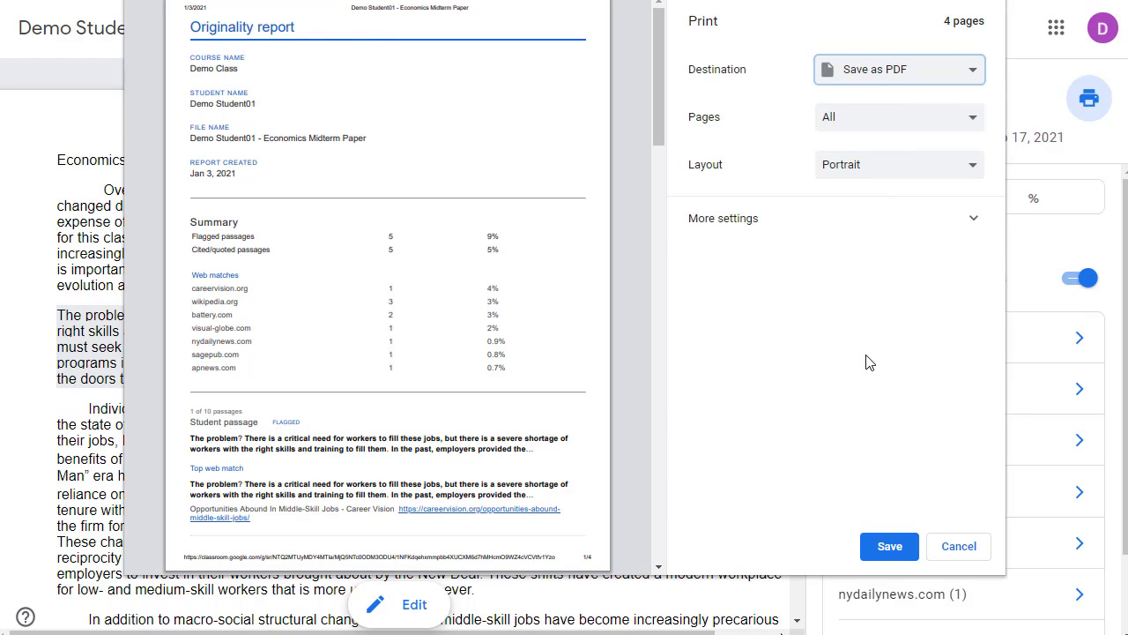
pyautogui.press('Escape')
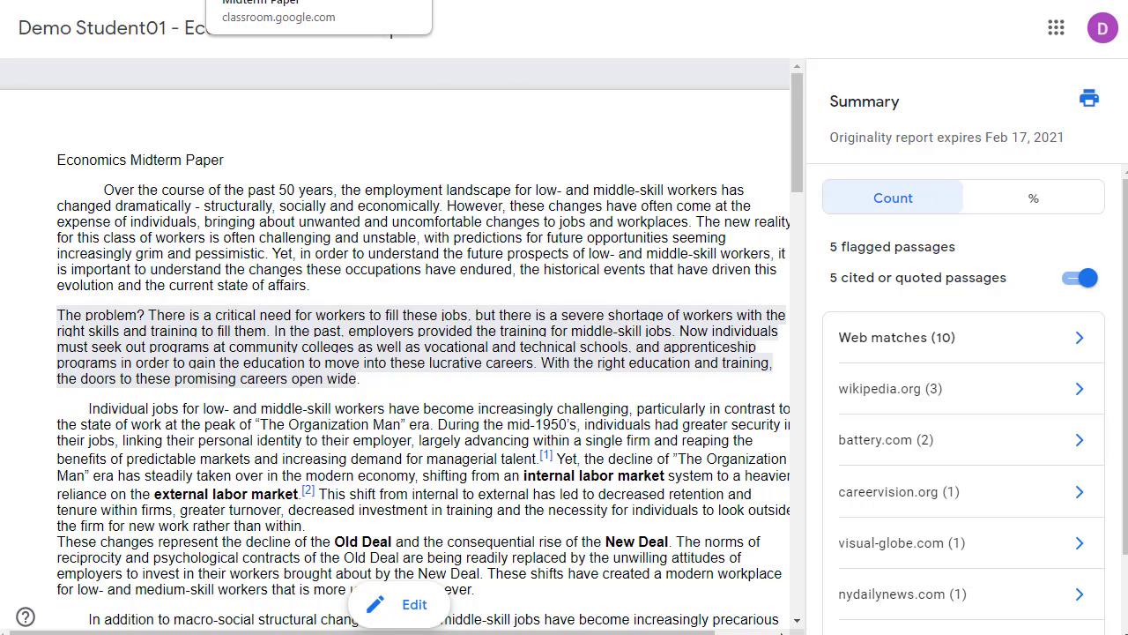
# Switch back to the Classroom browser tab with the Economics Midterm Paper assignment.
pyautogui.click(231, 0)
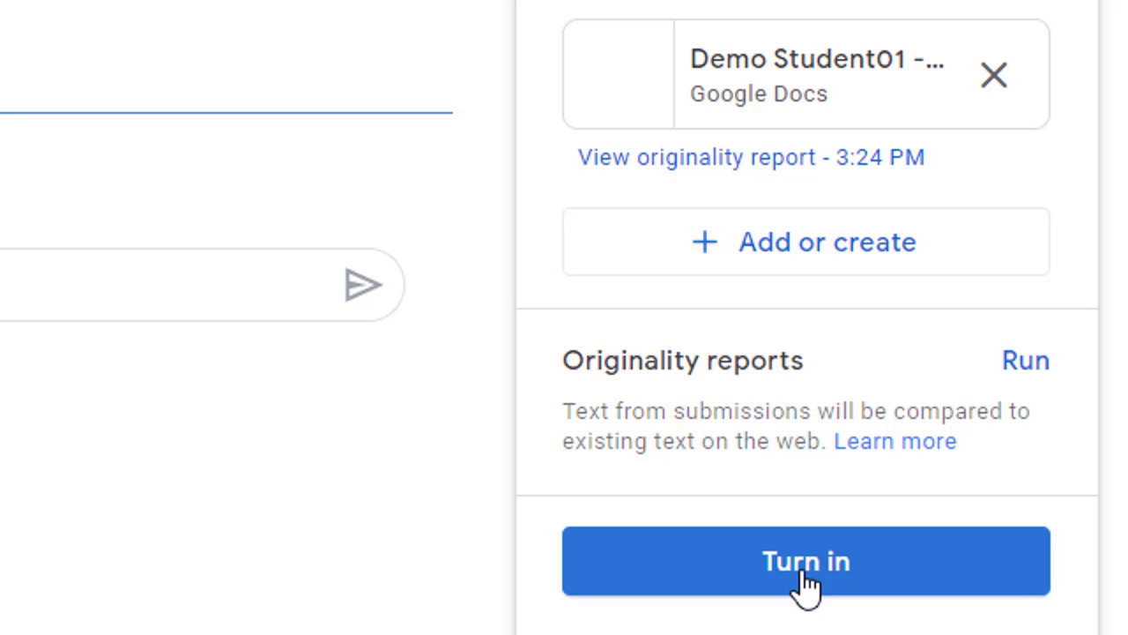
# Submit the Economics Midterm Paper and confirm turning in the work.
pyautogui.click(744, 586)
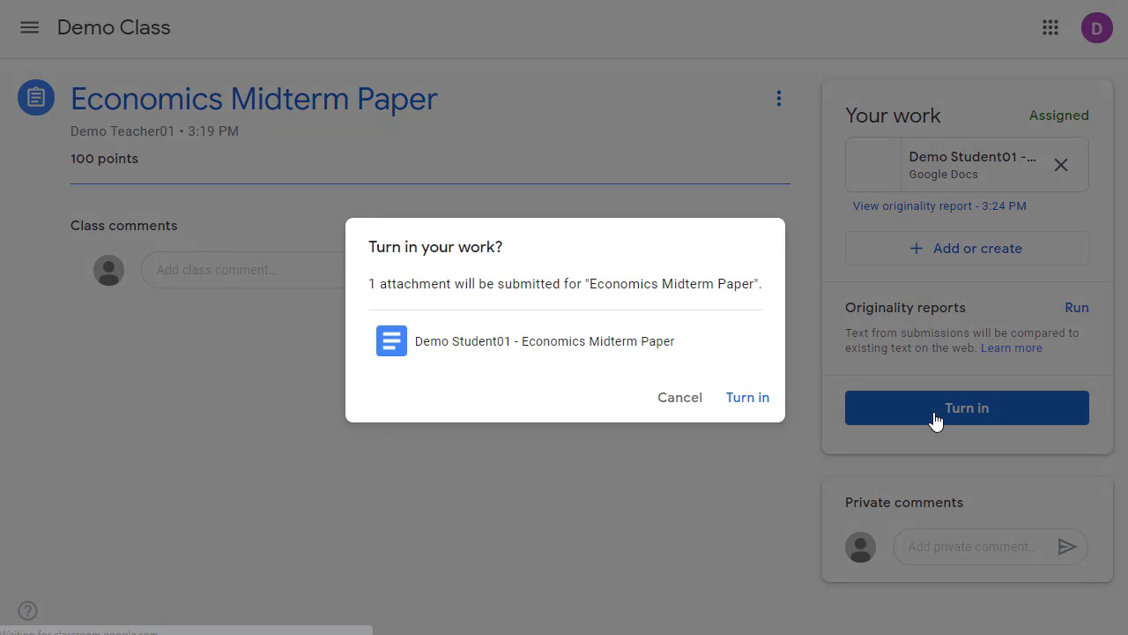
pyautogui.click(739, 403)
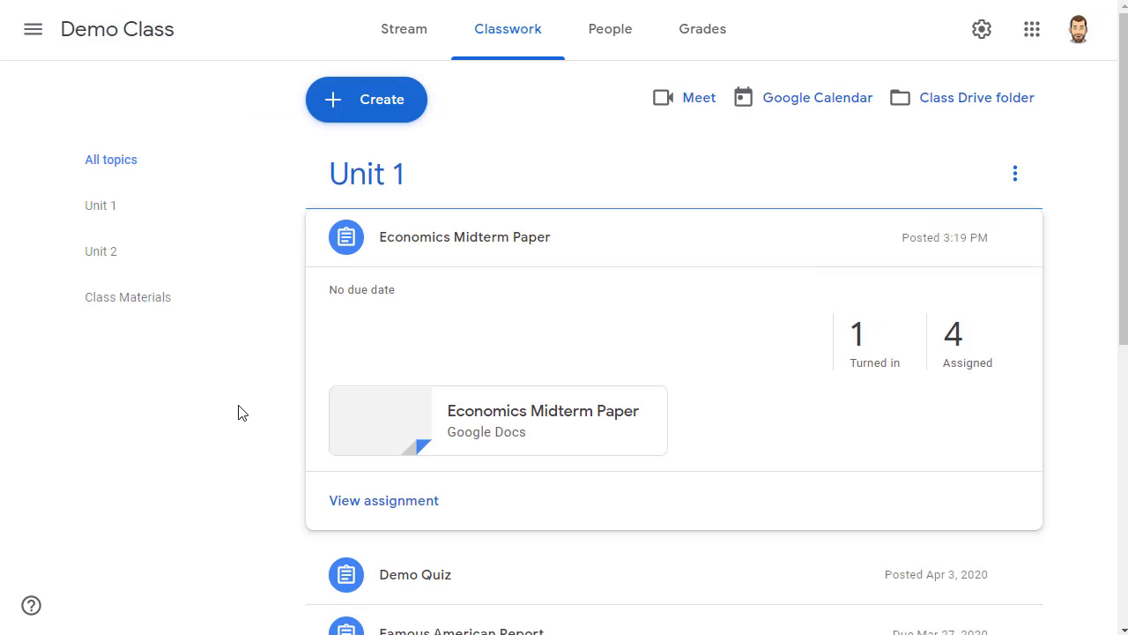
# Open the Economics Midterm Paper's single turned-in submission in the grading view.
pyautogui.click(400, 501)
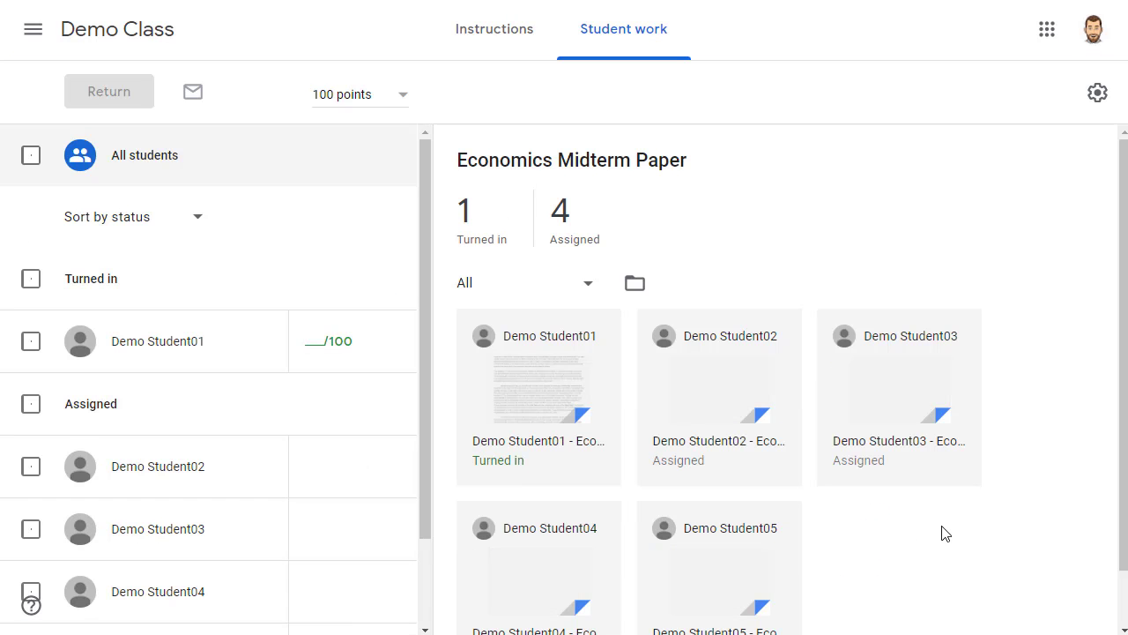
pyautogui.click(542, 403)
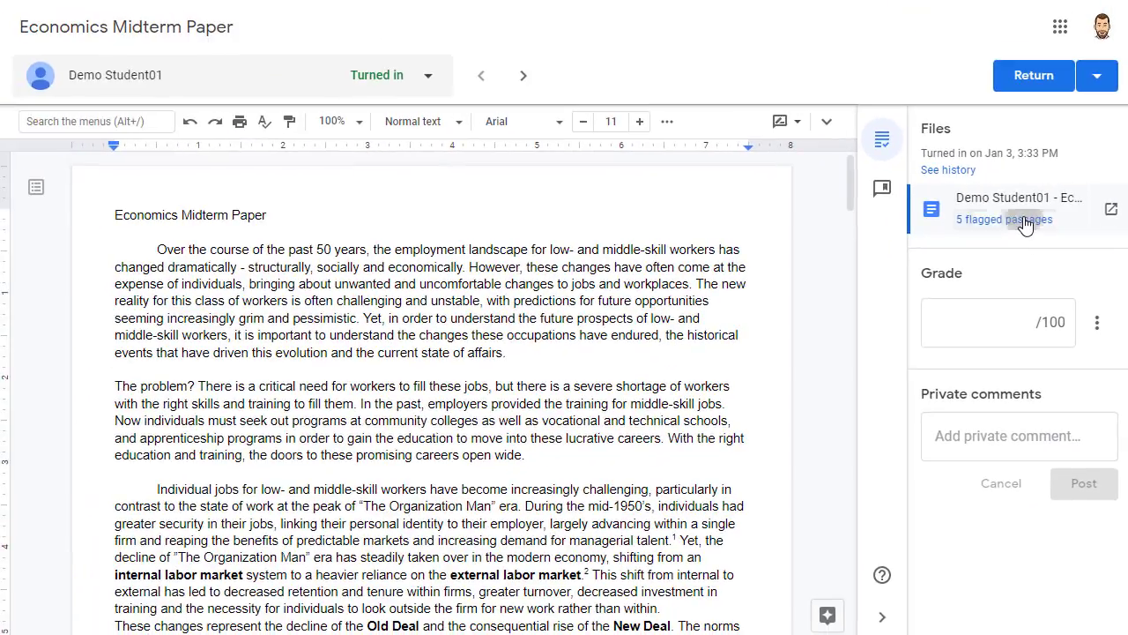
# Show the 5-flagged-passage report in %, include cited content, and inspect the 'The problem?' paragraph.
pyautogui.click(923, 240)
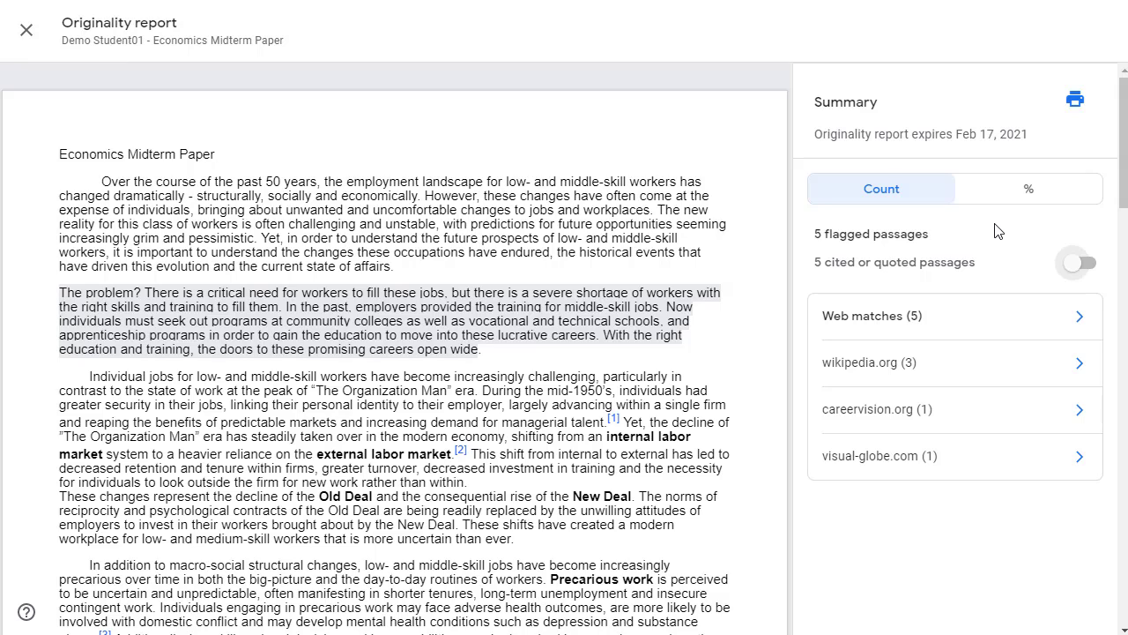
pyautogui.click(1033, 188)
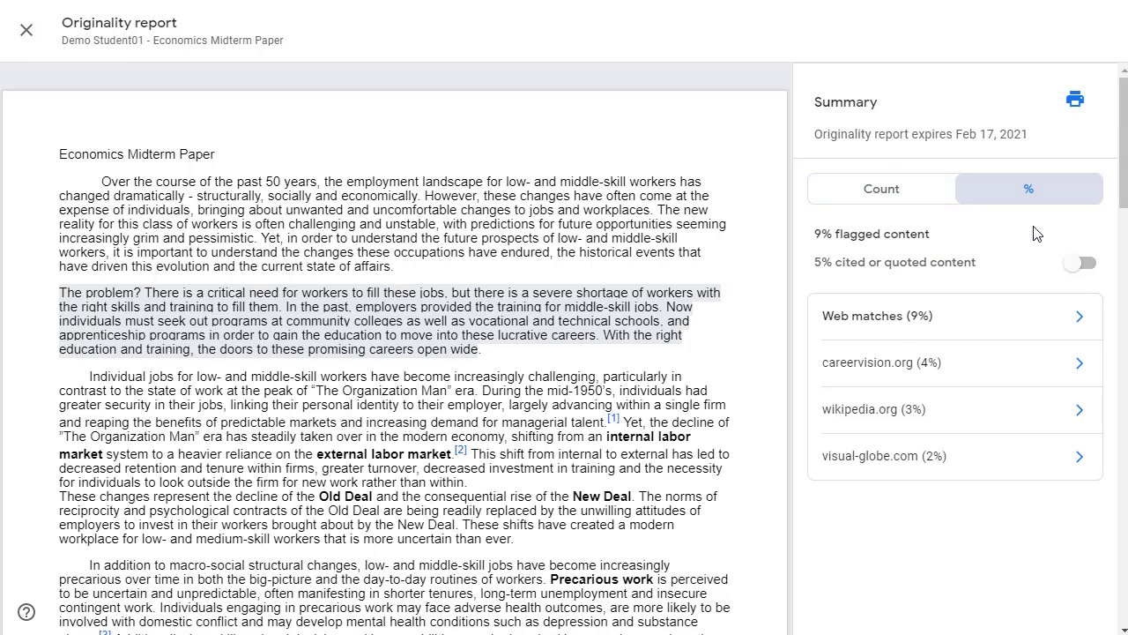
pyautogui.click(1083, 262)
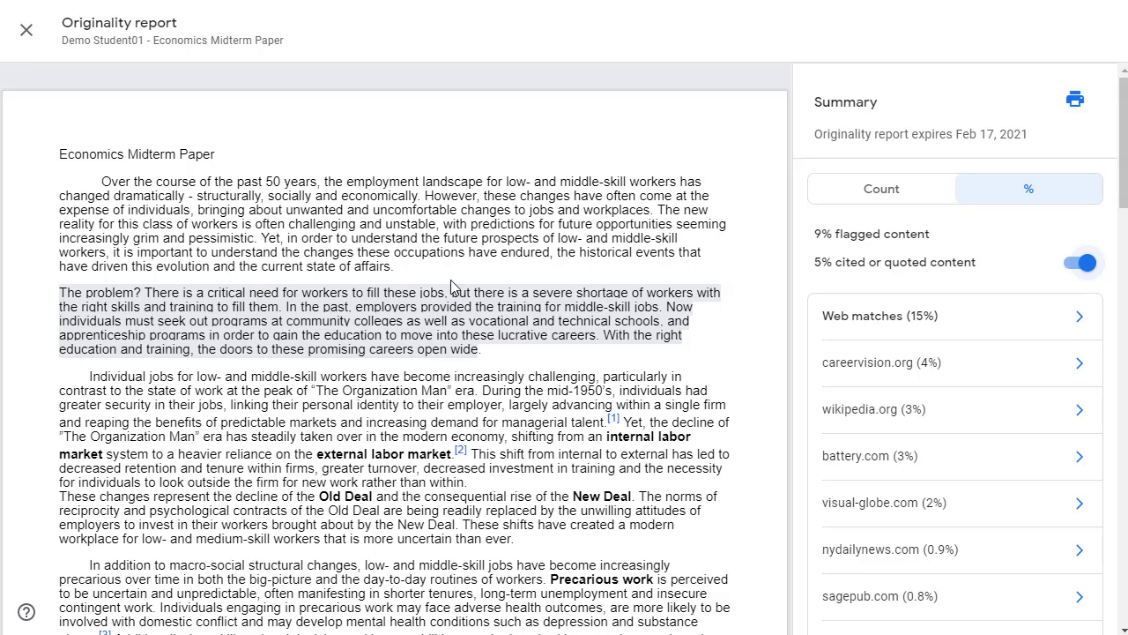
pyautogui.click(377, 321)
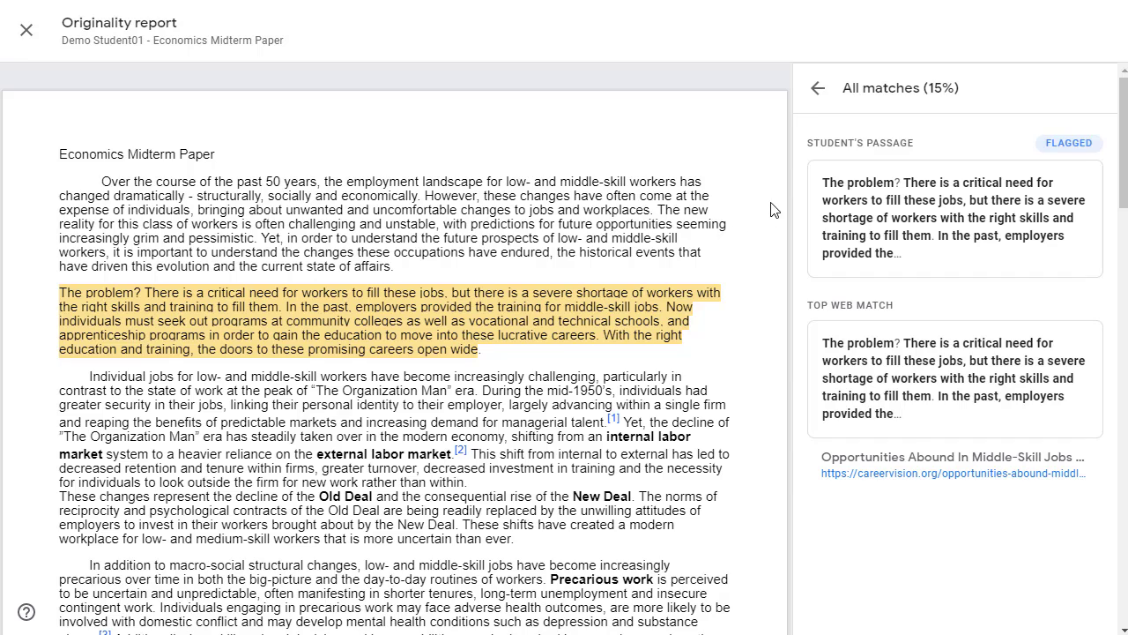
# Review the careervision.org (4%) match from Summary, then close the originality report.
pyautogui.click(818, 88)
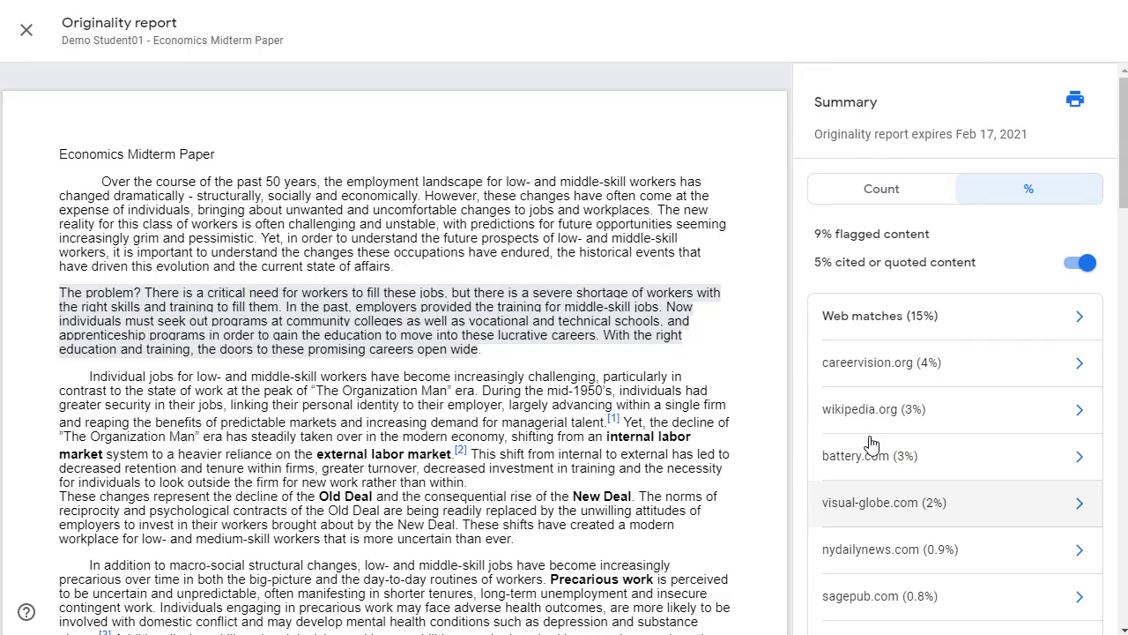
pyautogui.click(877, 366)
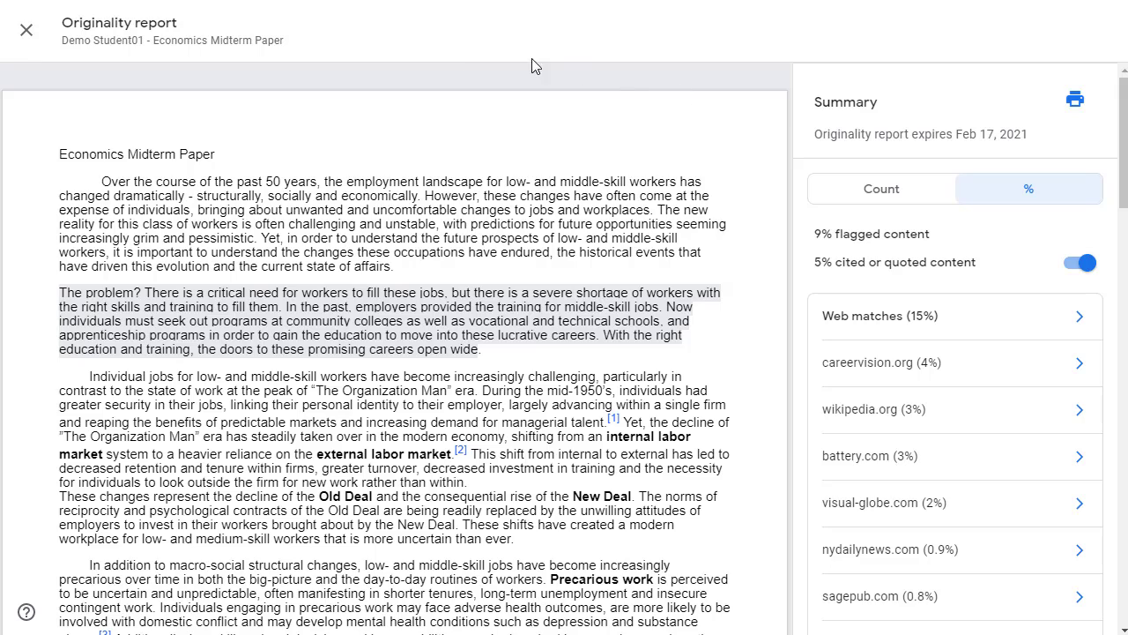
pyautogui.click(27, 31)
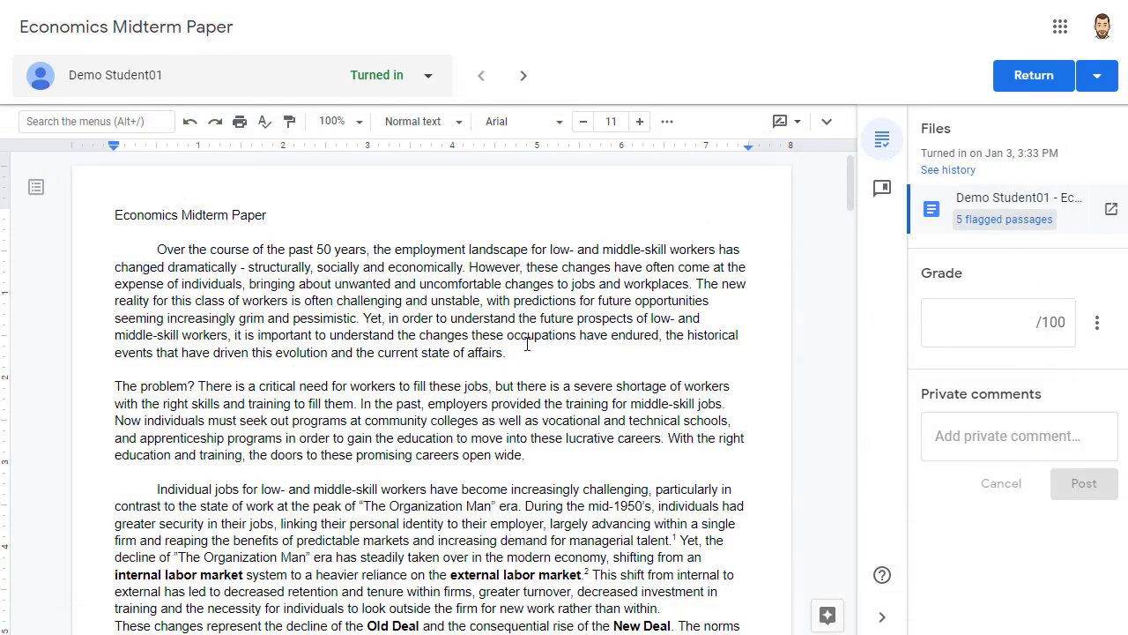